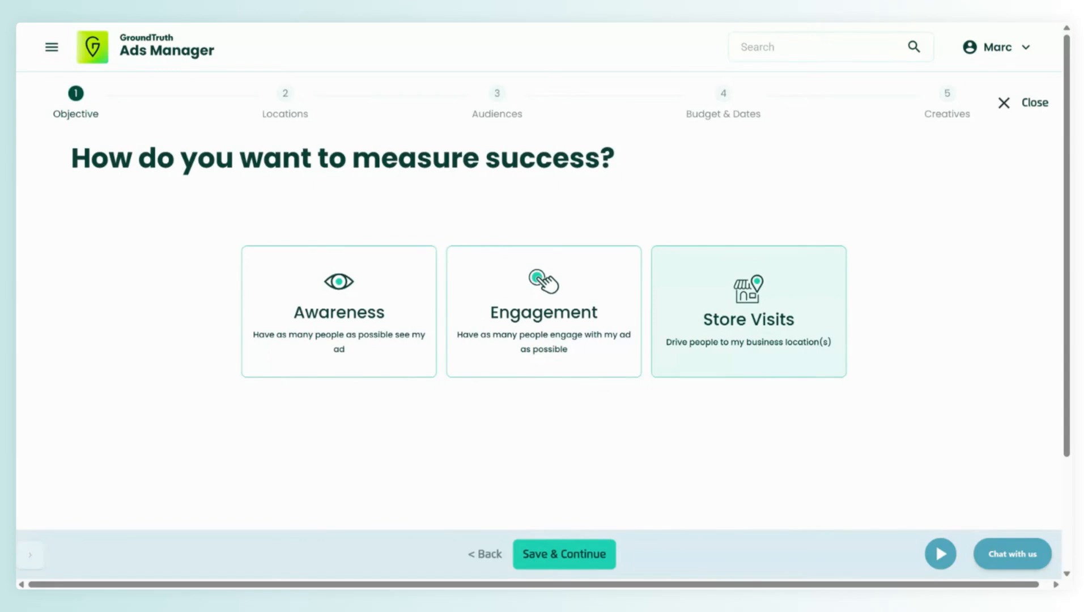
# - Choose Store Visits as the campaign objective and name the group of locations My Location In NYC
pyautogui.click(741, 345)
pyautogui.scroll(-5, 714, 352)
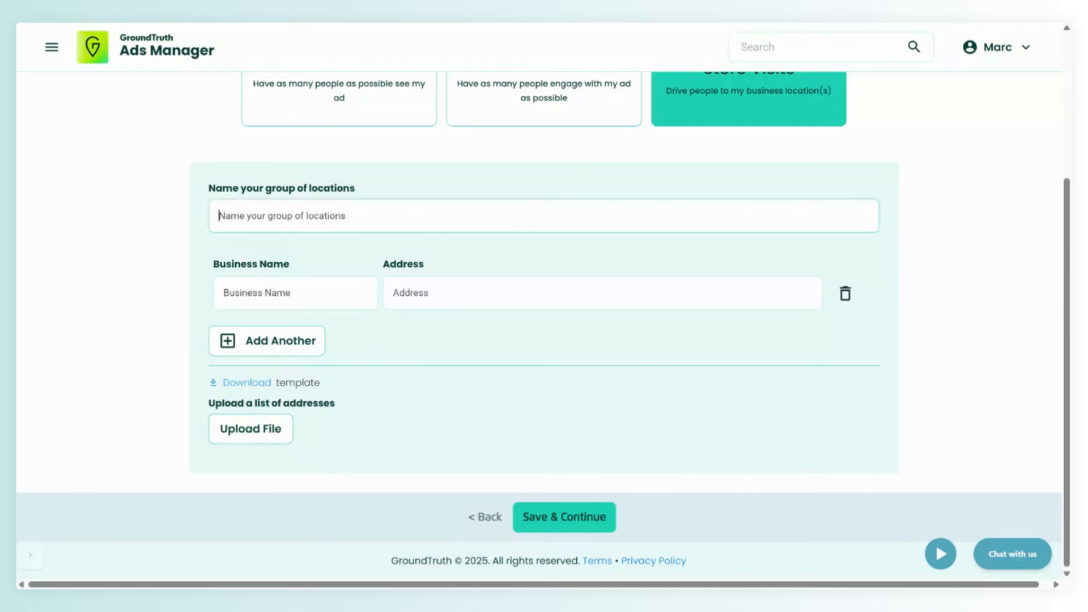
pyautogui.write('My Locati')
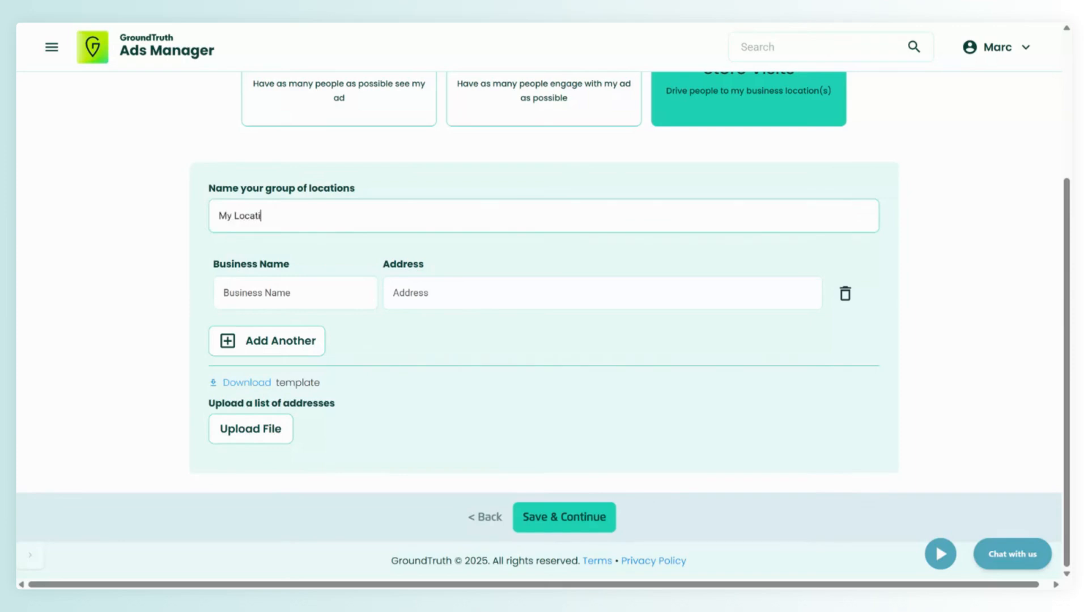
pyautogui.write('on In N')
pyautogui.press('BackSpace')
pyautogui.press('BackSpace')
pyautogui.write('In NYC')
# - Add the business Cafe du Soleil with its suggested street address and save the objective settings
pyautogui.click(295, 293)
pyautogui.write('Cafe ')
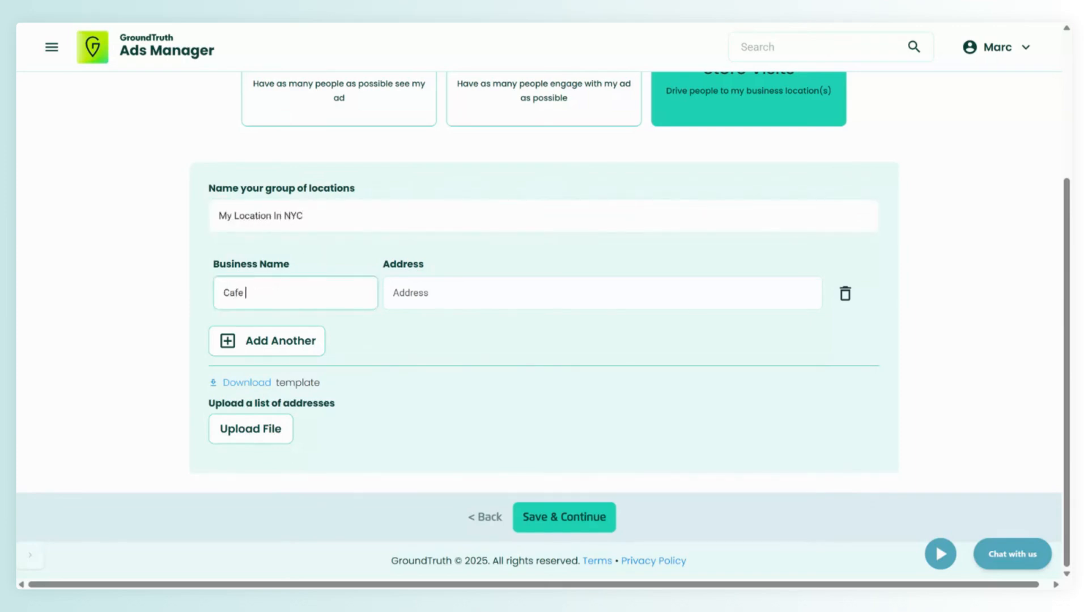
pyautogui.write('du Soleil')
pyautogui.press('Tab')
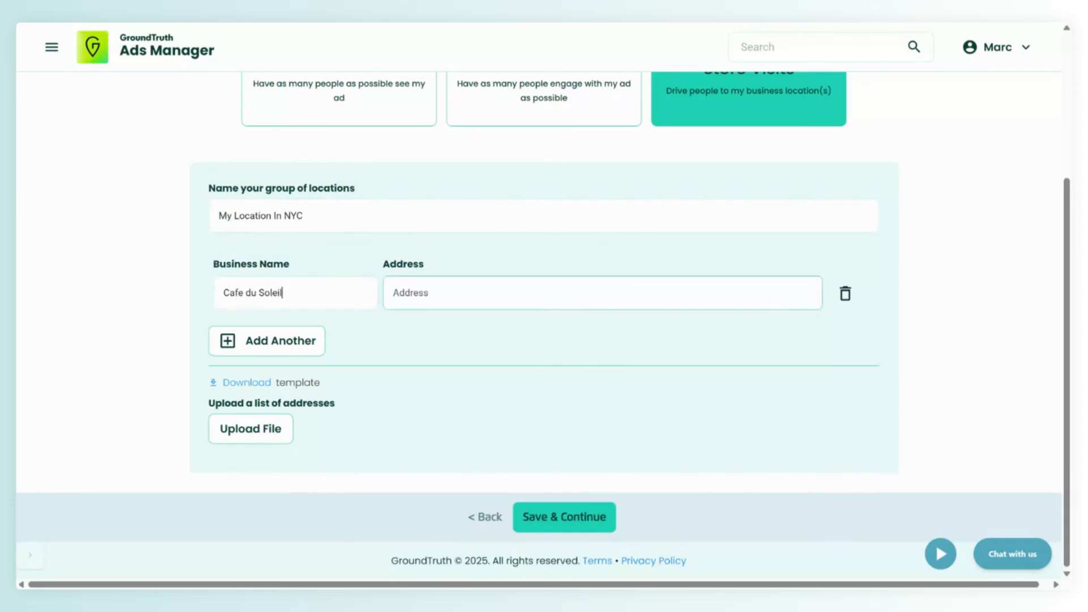
pyautogui.write('2723 bro')
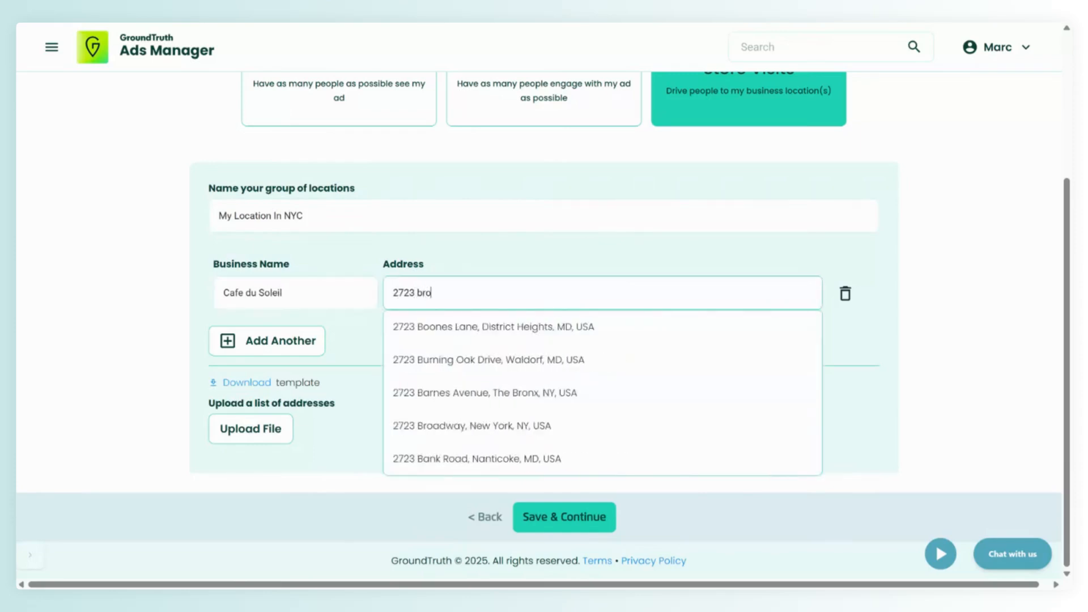
pyautogui.write('a')
pyautogui.click(454, 362)
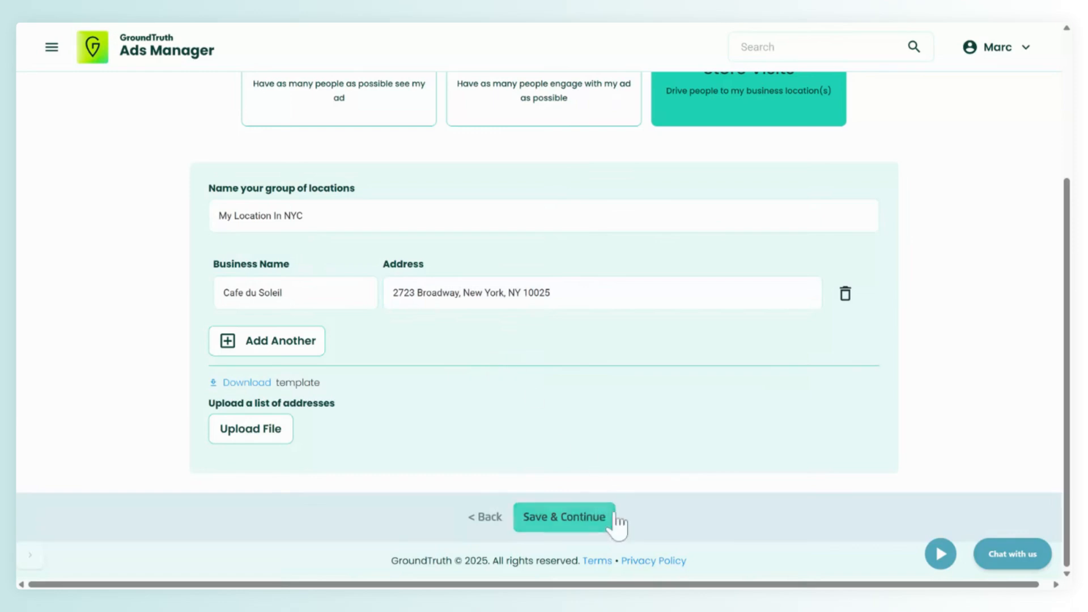
pyautogui.click(576, 524)
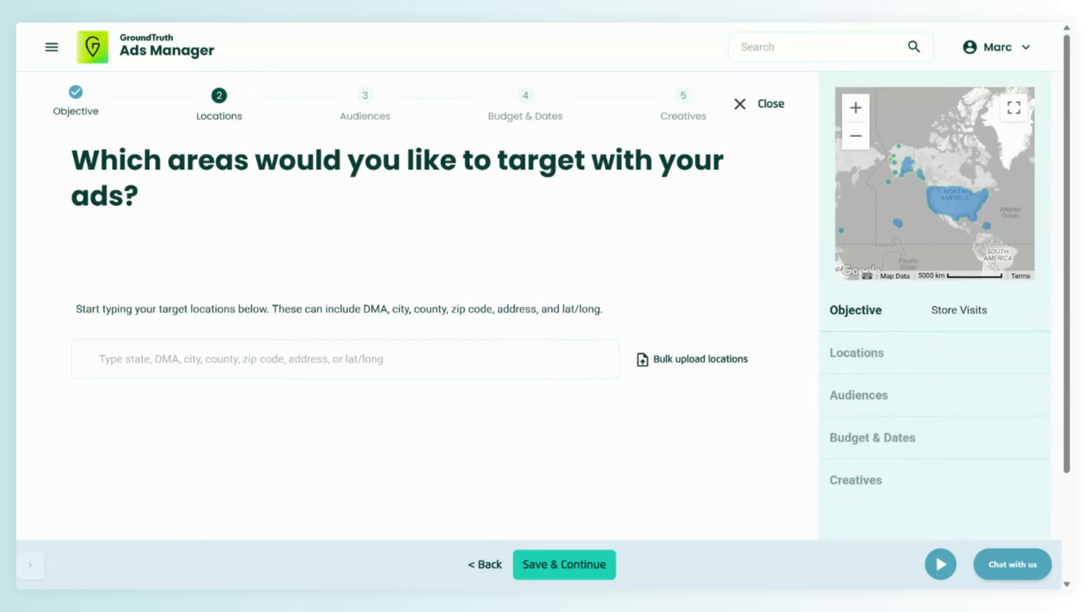
# - Search the target areas for 10025 and select it as a ZIP code
pyautogui.click(249, 369)
pyautogui.write('10')
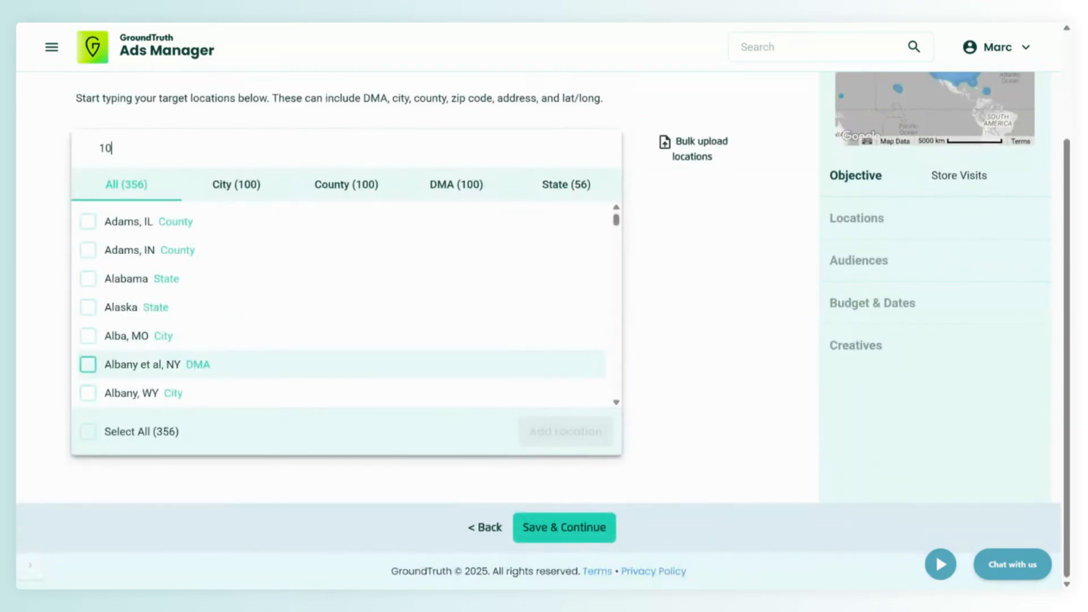
pyautogui.write('025')
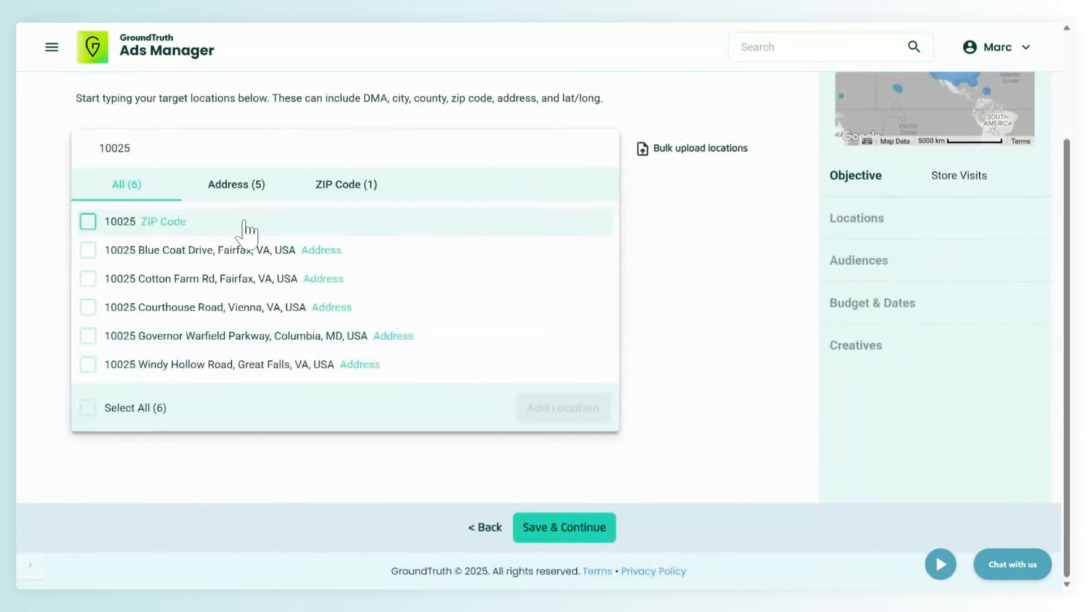
pyautogui.click(329, 187)
pyautogui.click(88, 238)
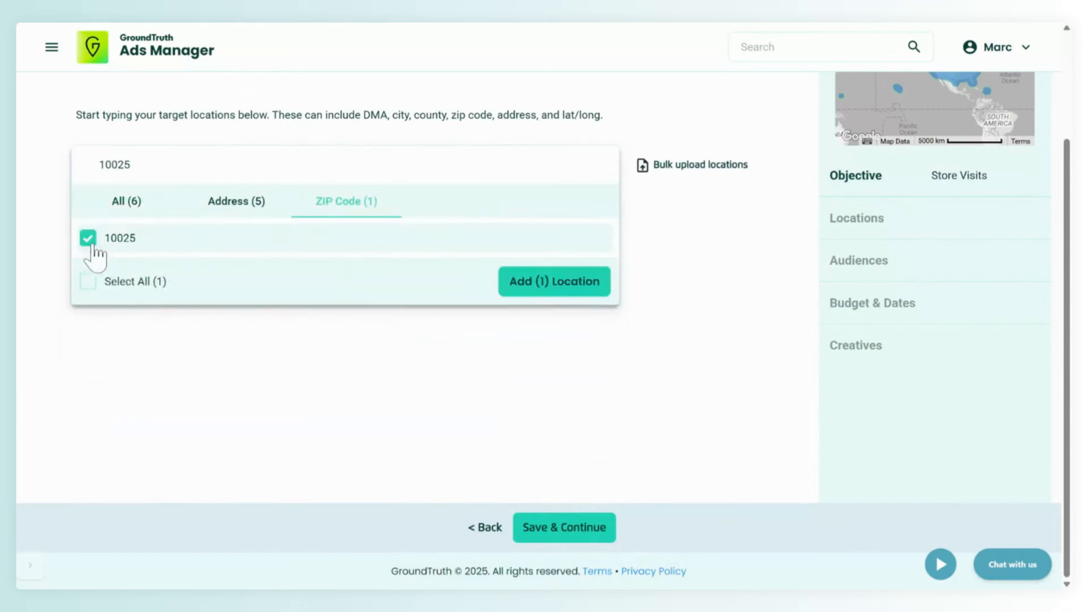
# - Select ZIP codes 10024 and 10023 as well, add all chosen target locations and save them
pyautogui.press('BackSpace')
pyautogui.write('4')
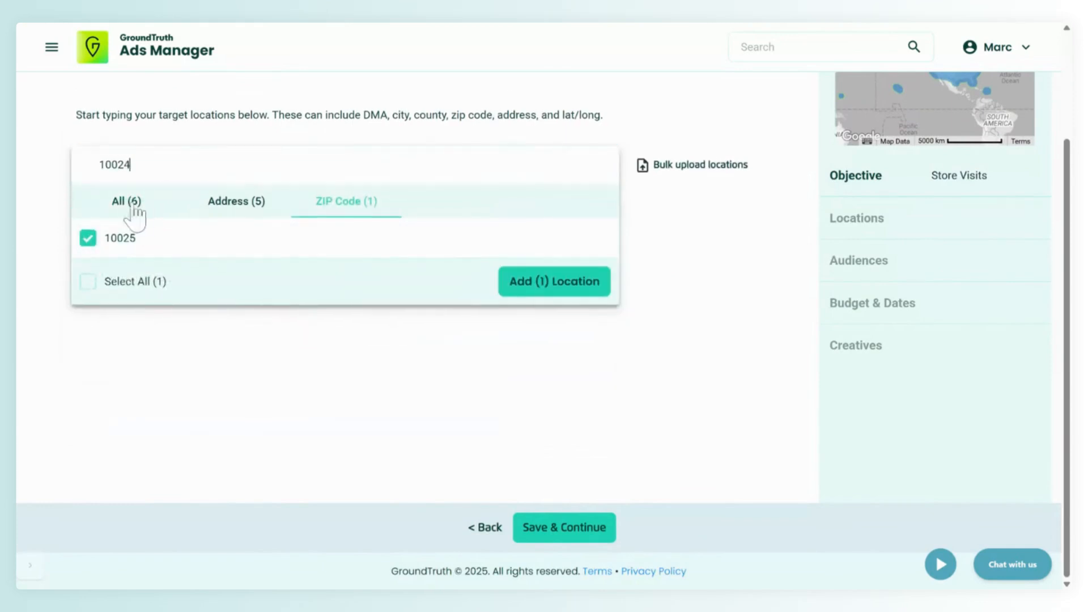
pyautogui.click(110, 238)
pyautogui.click(170, 163)
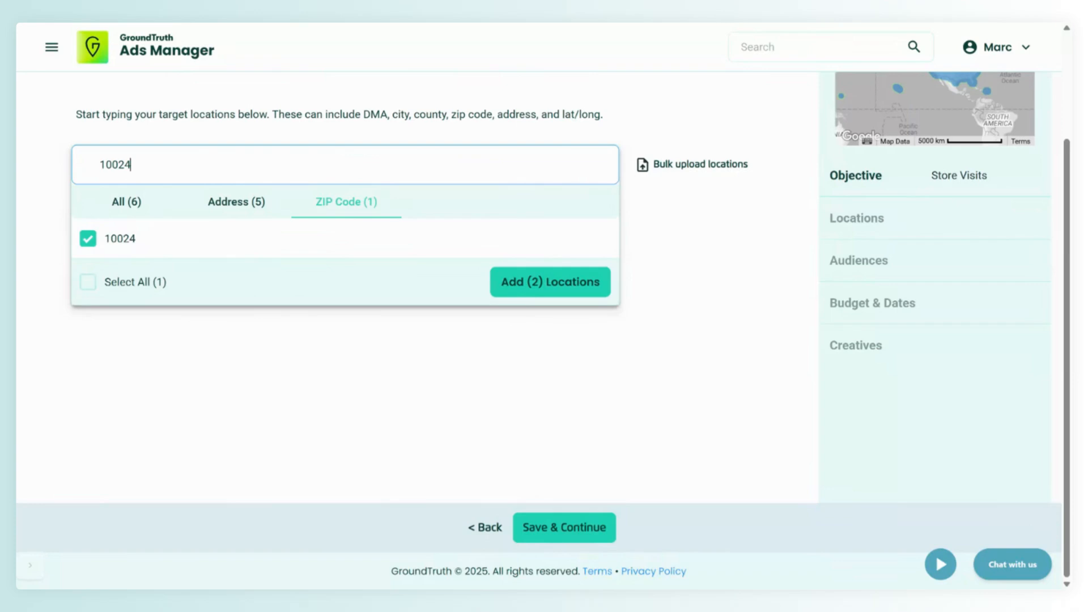
pyautogui.press('BackSpace')
pyautogui.write('3')
pyautogui.click(136, 243)
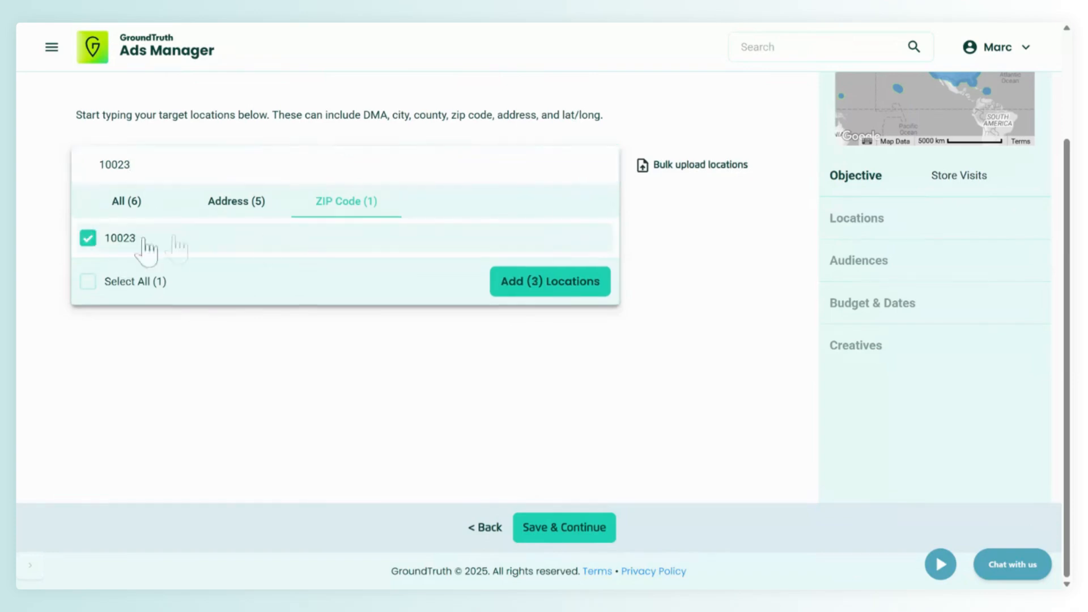
pyautogui.click(558, 284)
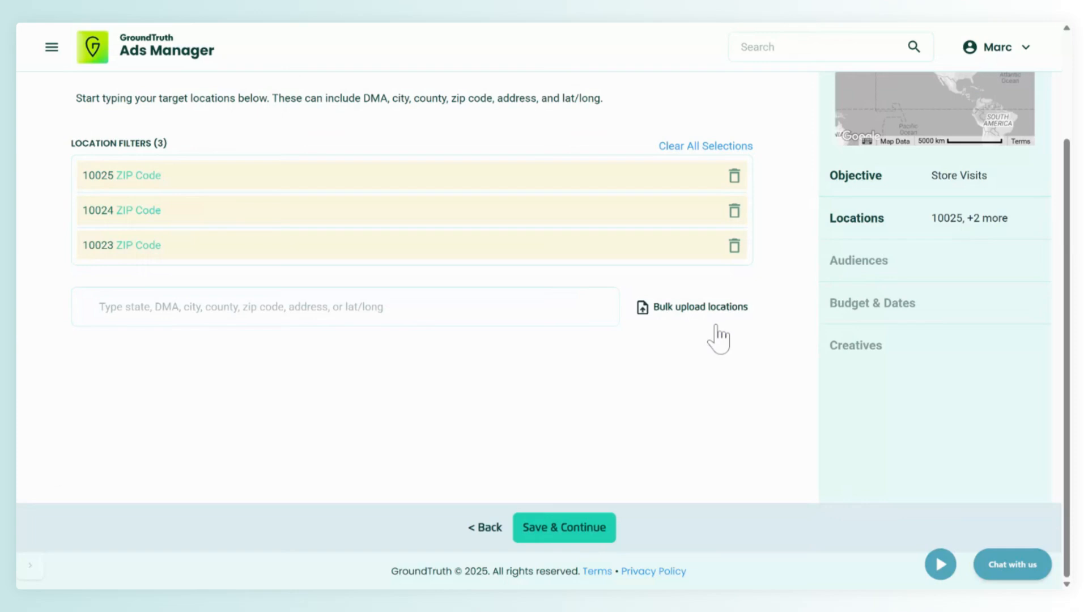
pyautogui.click(578, 530)
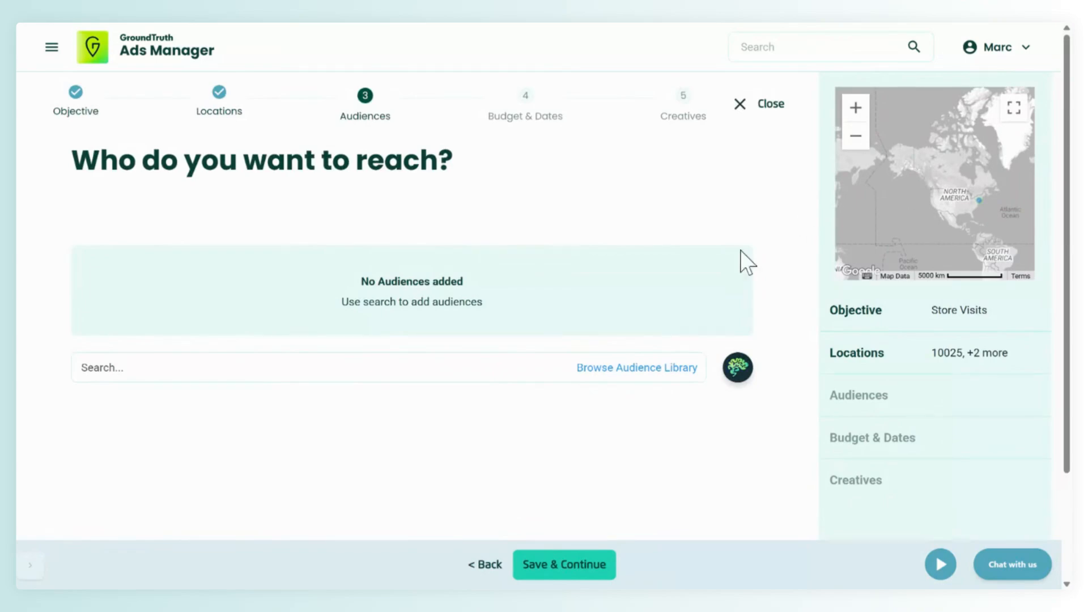
# - Search the audiences for "frequent casual" and select Frequent Casual Restaurant Visitors
pyautogui.click(291, 369)
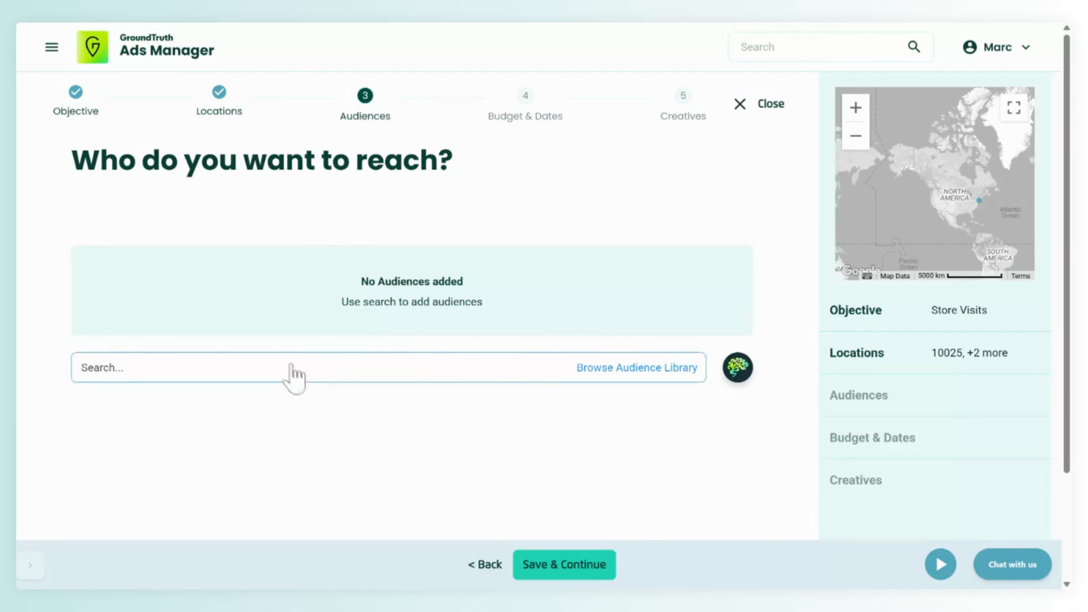
pyautogui.write('freu')
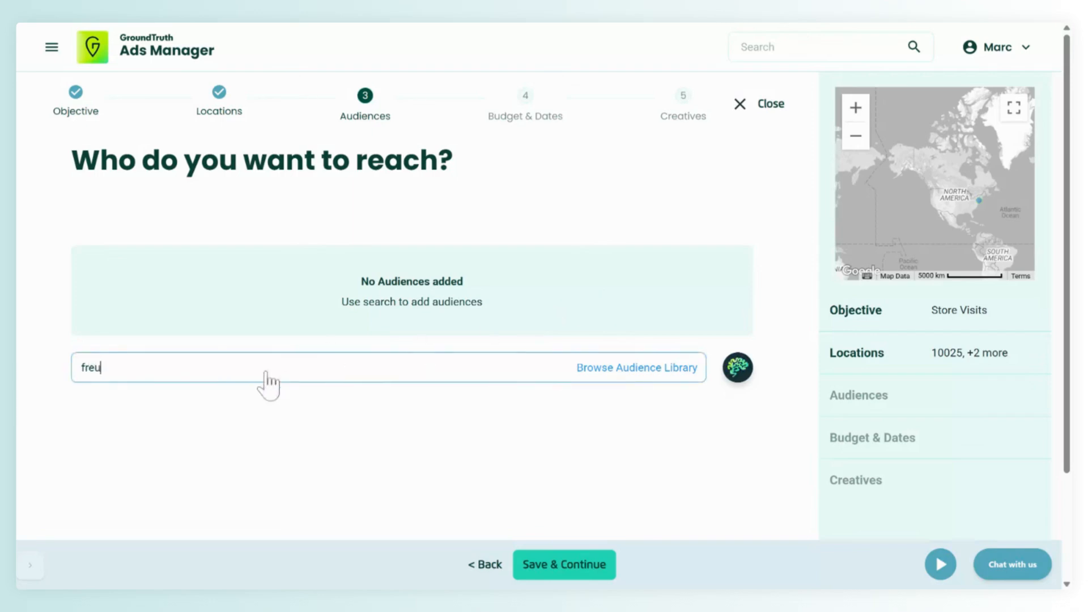
pyautogui.press('BackSpace')
pyautogui.write('quent ')
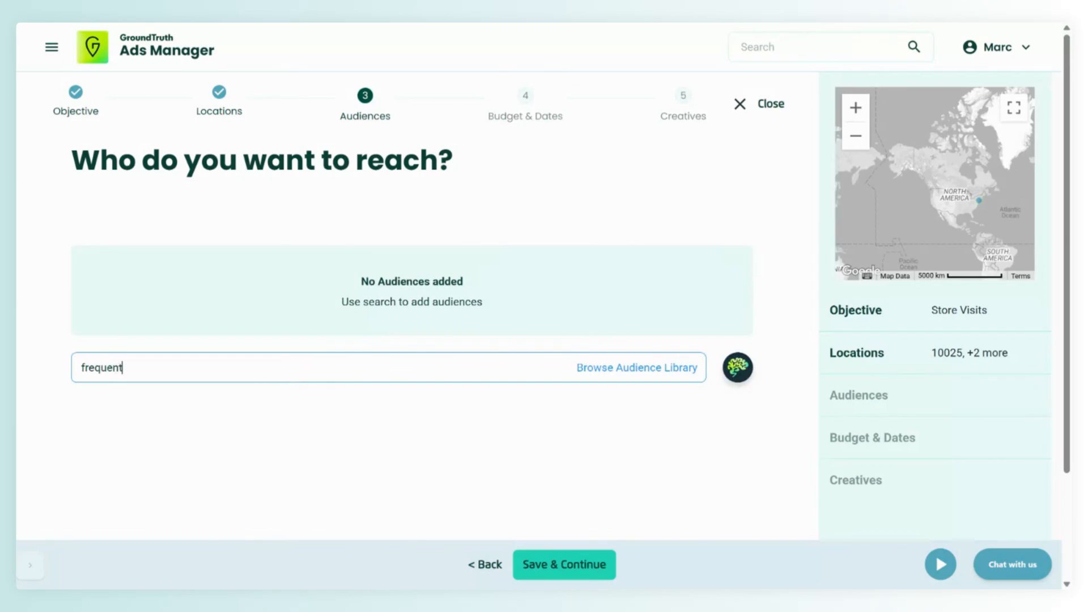
pyautogui.write('casual')
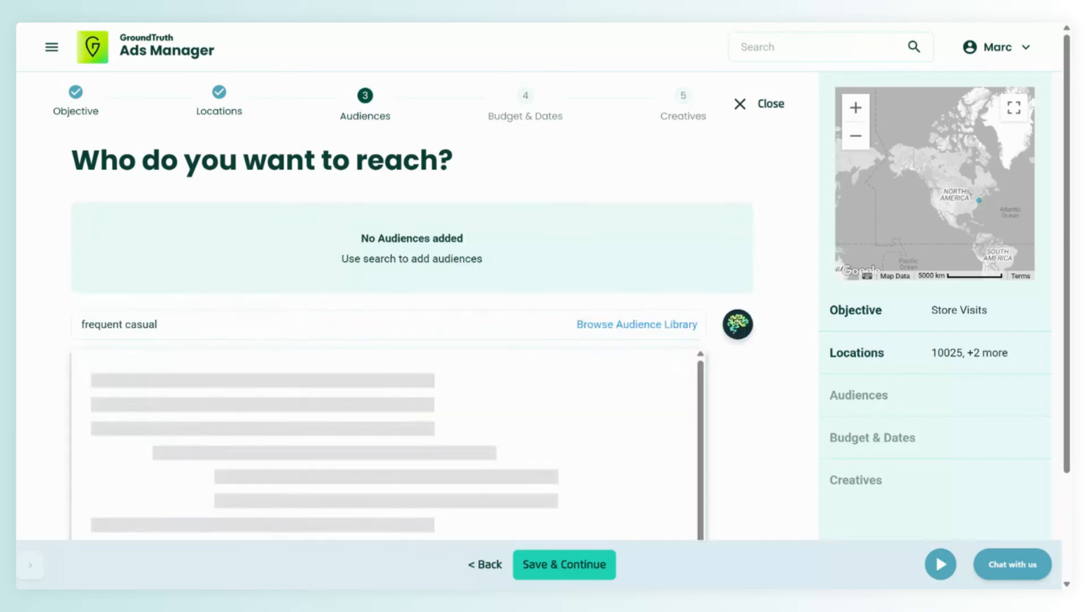
pyautogui.click(102, 369)
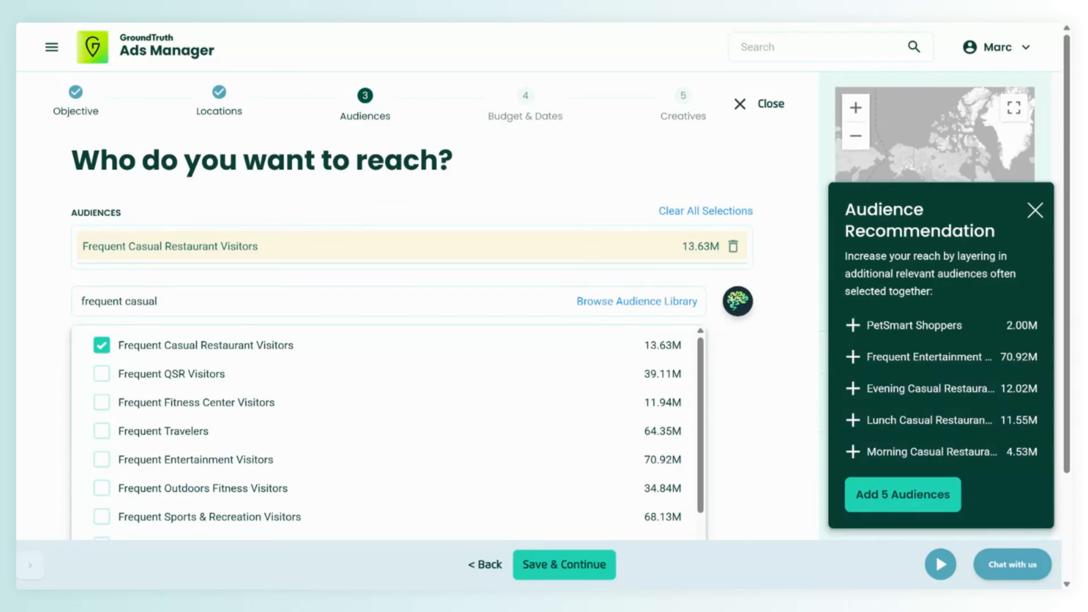
# - Add the recommended Evening and Lunch Casual Restaurant Visitors audiences and save the audience selection
pyautogui.click(855, 391)
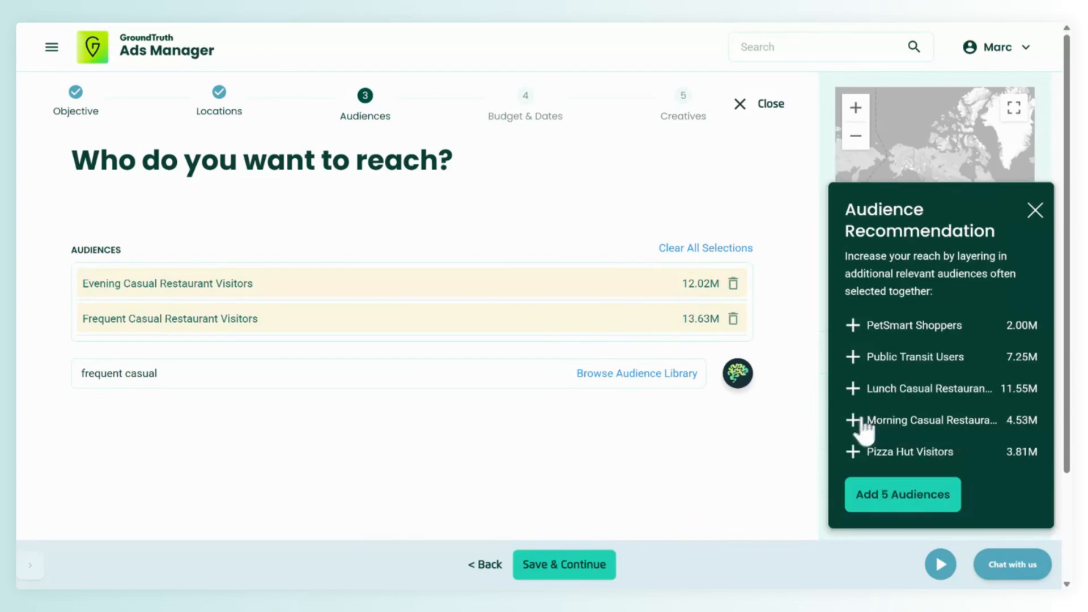
pyautogui.click(853, 388)
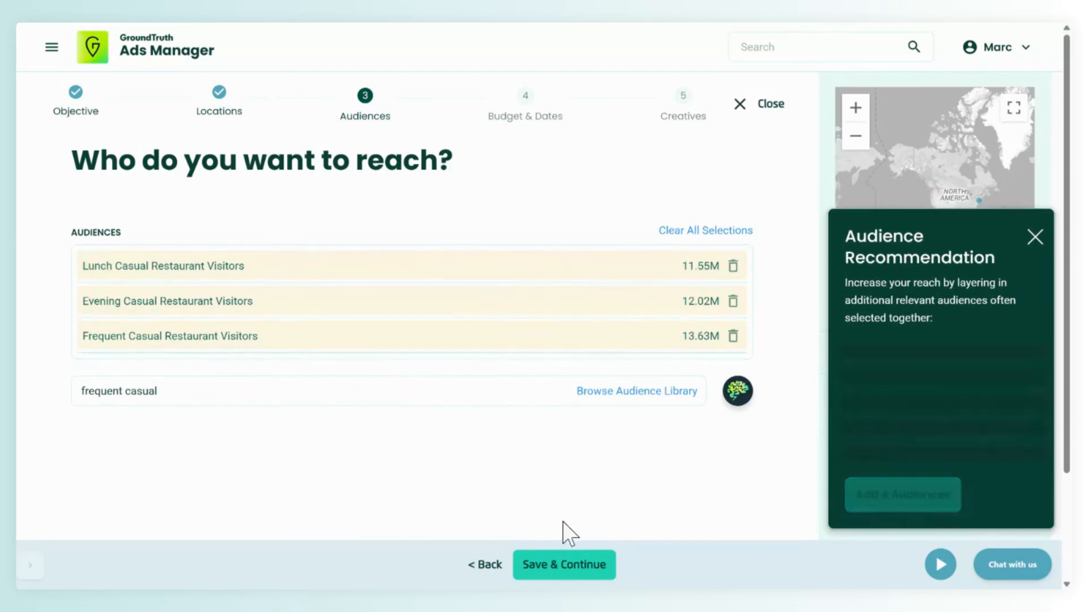
pyautogui.click(582, 570)
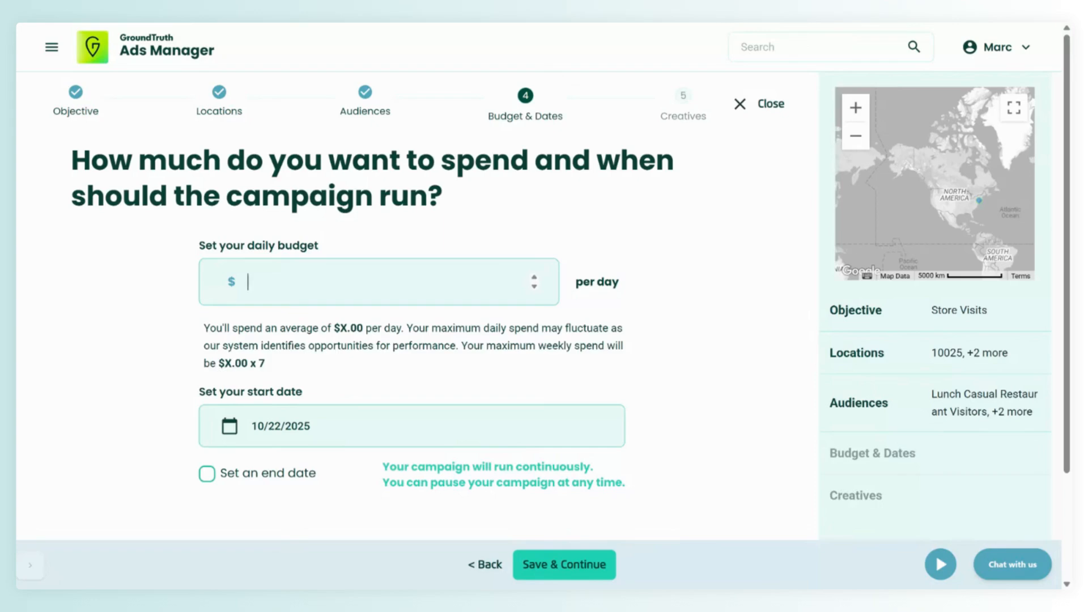
# - Set the campaign's daily budget to $25
pyautogui.write('25')
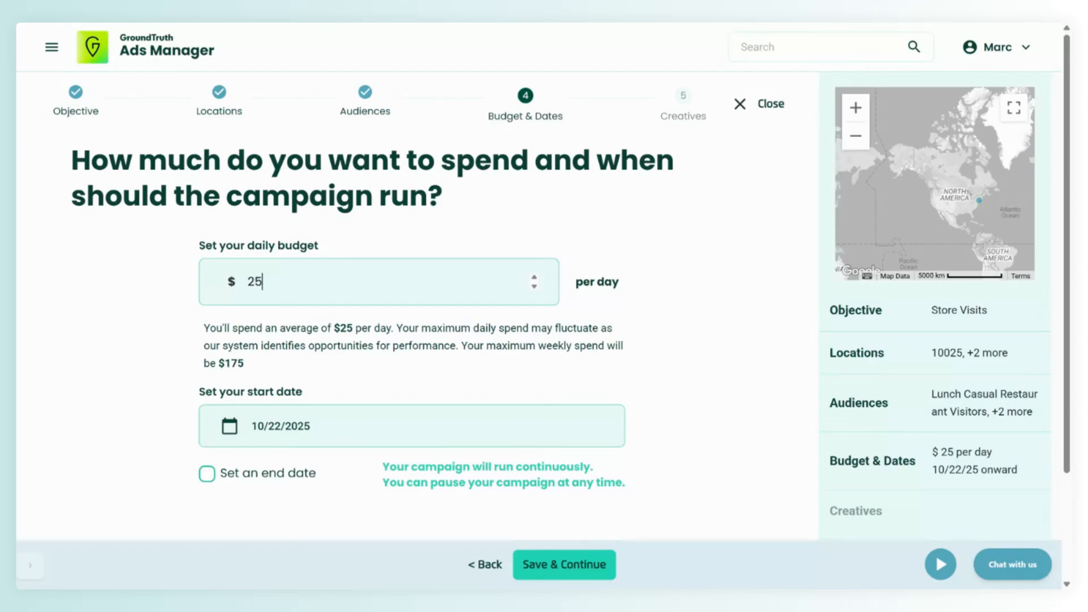
pyautogui.scroll(-3, 323, 374)
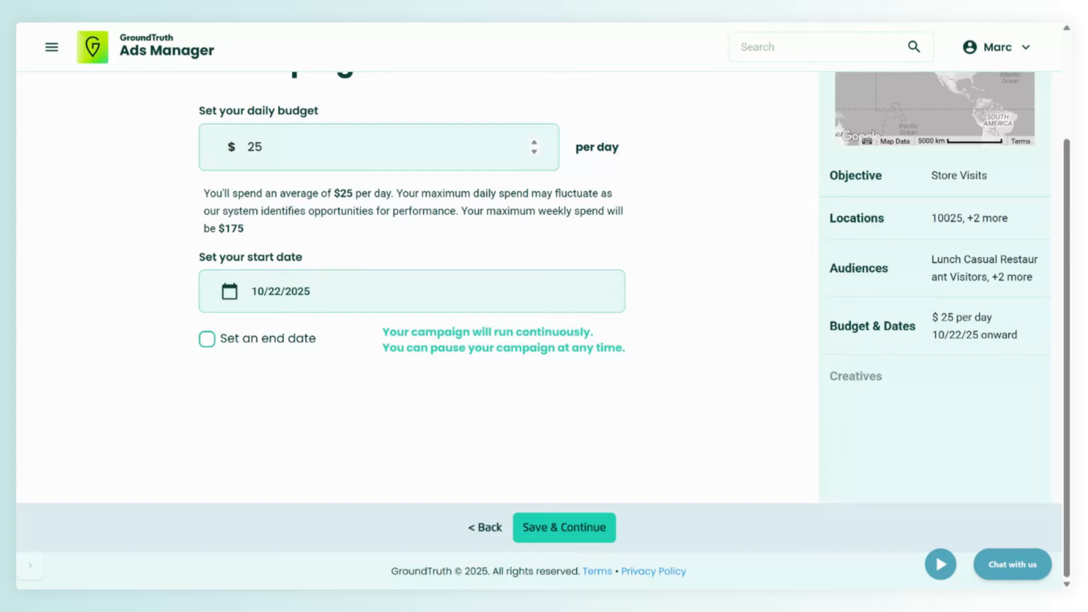
pyautogui.click(239, 339)
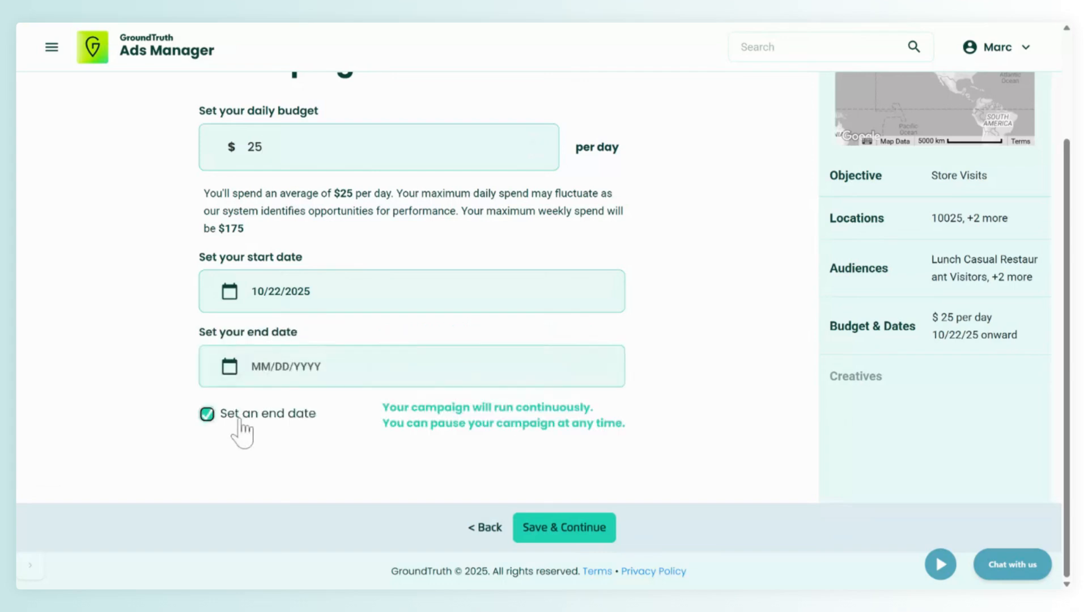
pyautogui.click(304, 372)
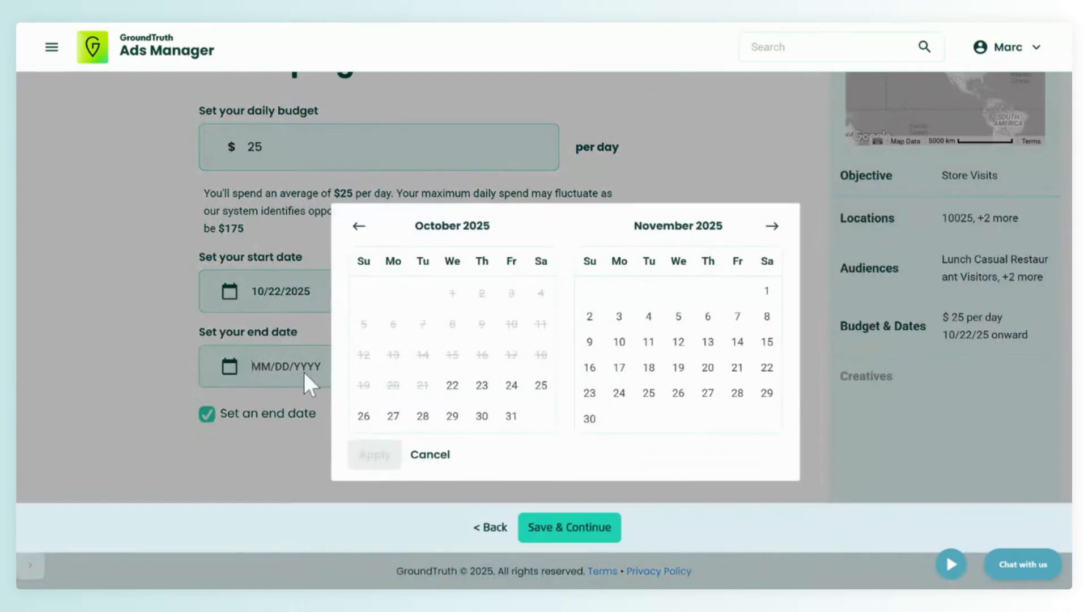
pyautogui.click(419, 456)
pyautogui.click(207, 414)
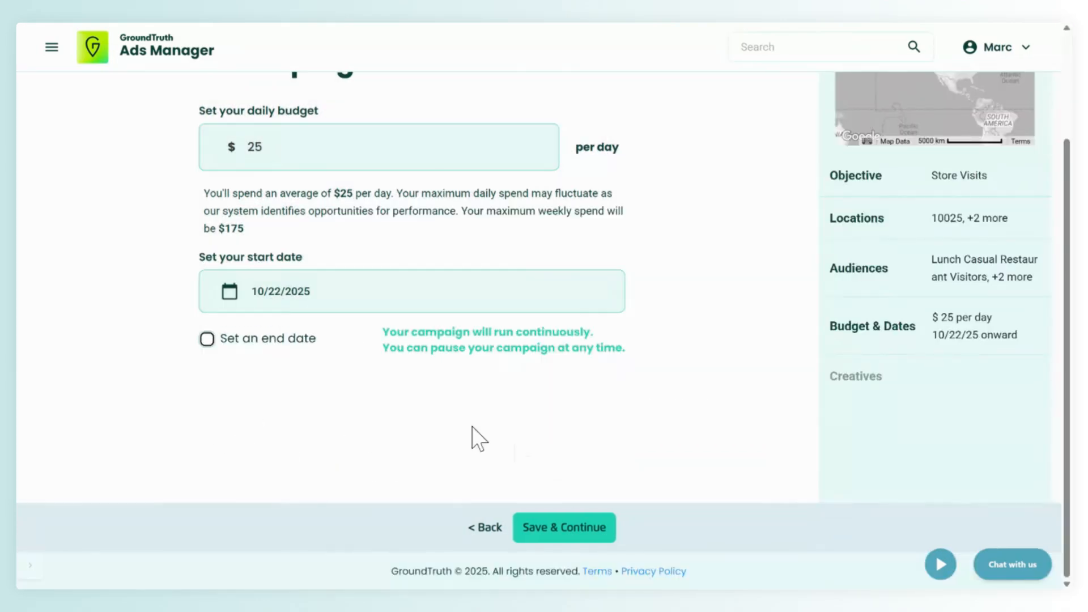
# - Save the budget and dates, and start a new image creative with the 320 x 50 banner
pyautogui.click(578, 530)
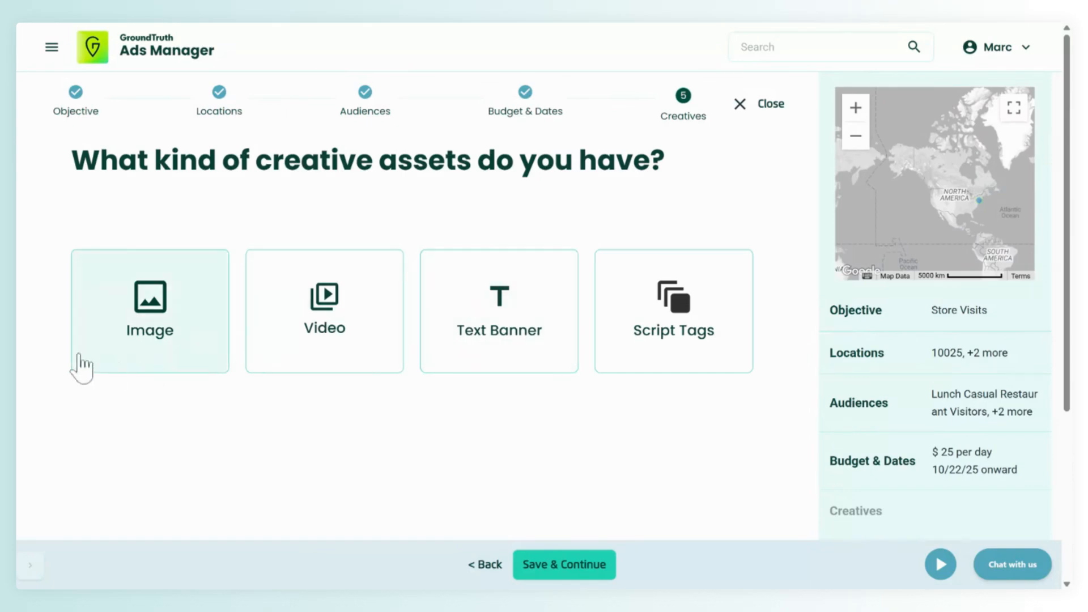
pyautogui.click(154, 340)
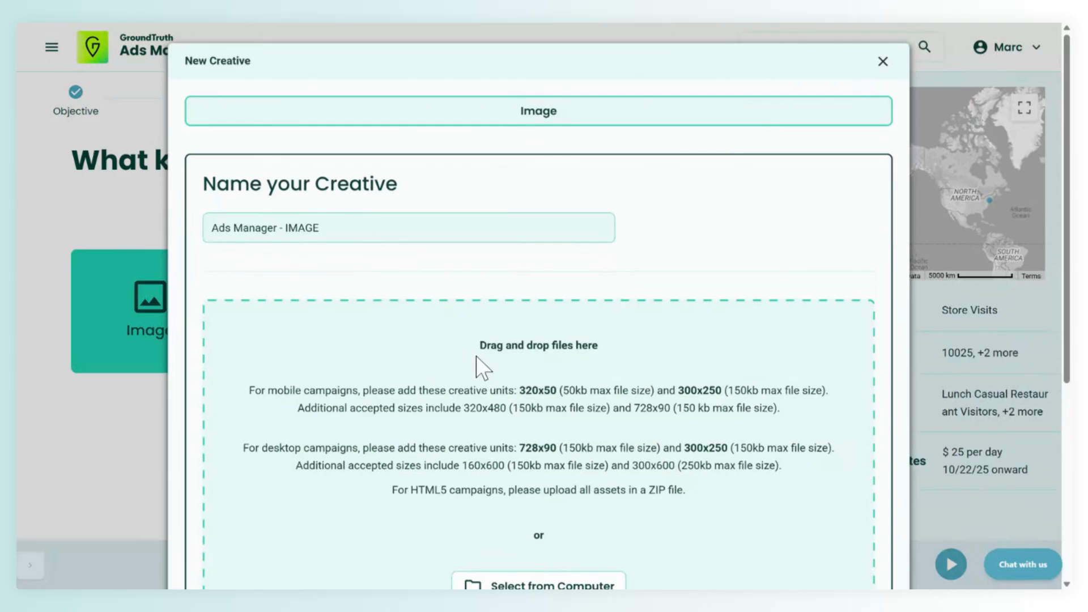
pyautogui.scroll(-4, 483, 368)
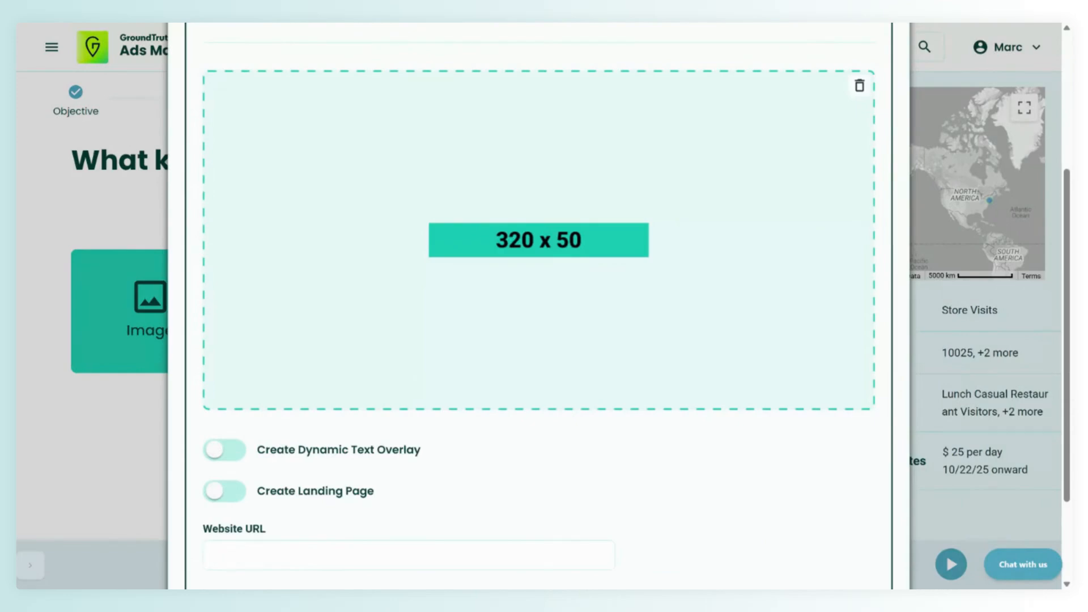
pyautogui.scroll(-2, 433, 357)
pyautogui.click(408, 427)
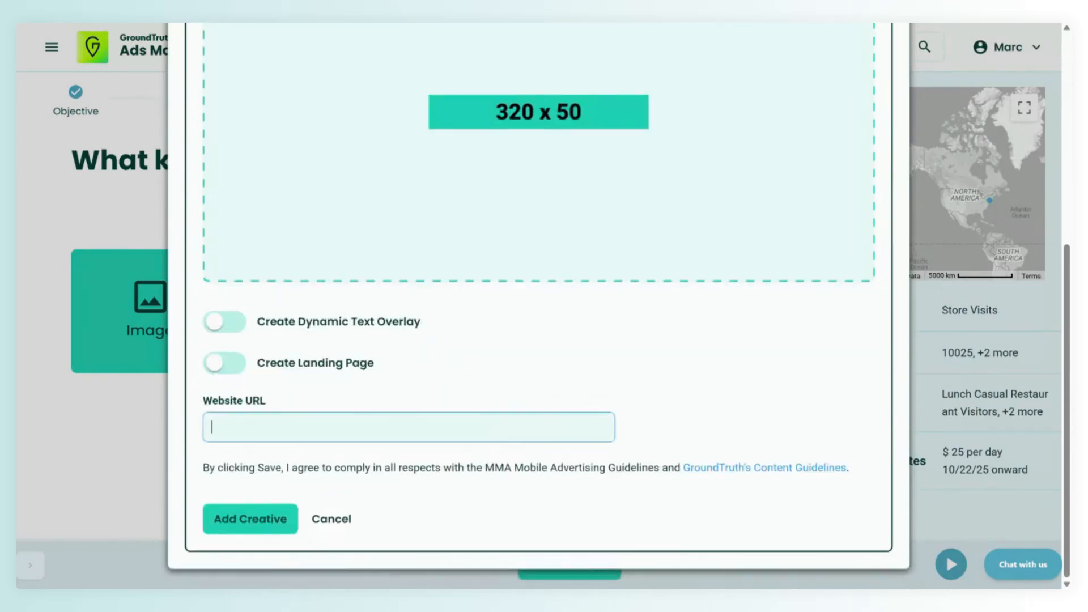
pyautogui.write('https://www.cafedusoleilny.com/')
pyautogui.click(262, 530)
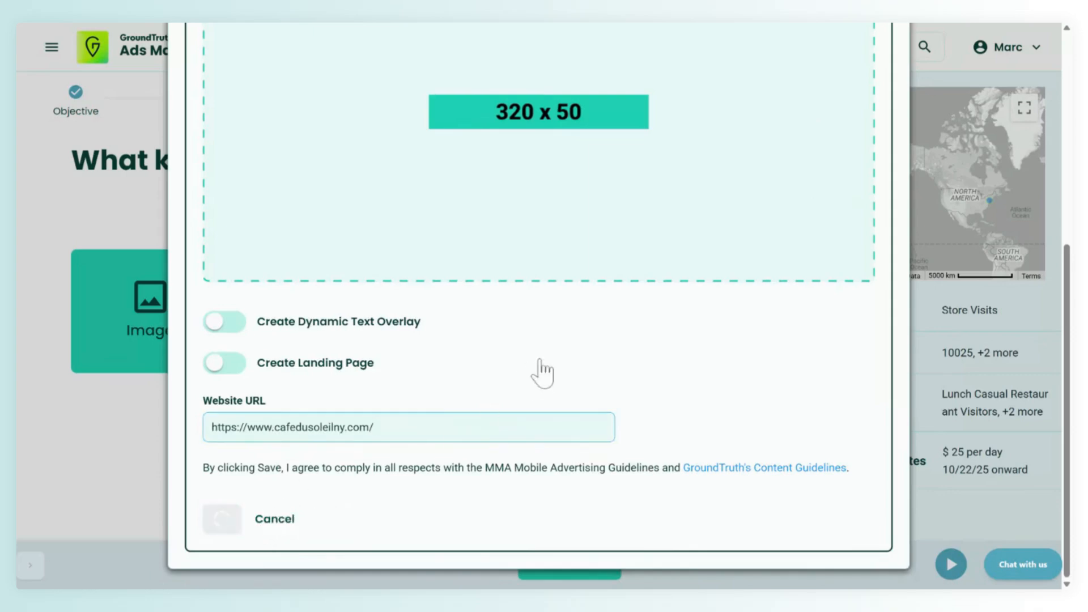
pyautogui.scroll(-4, 527, 427)
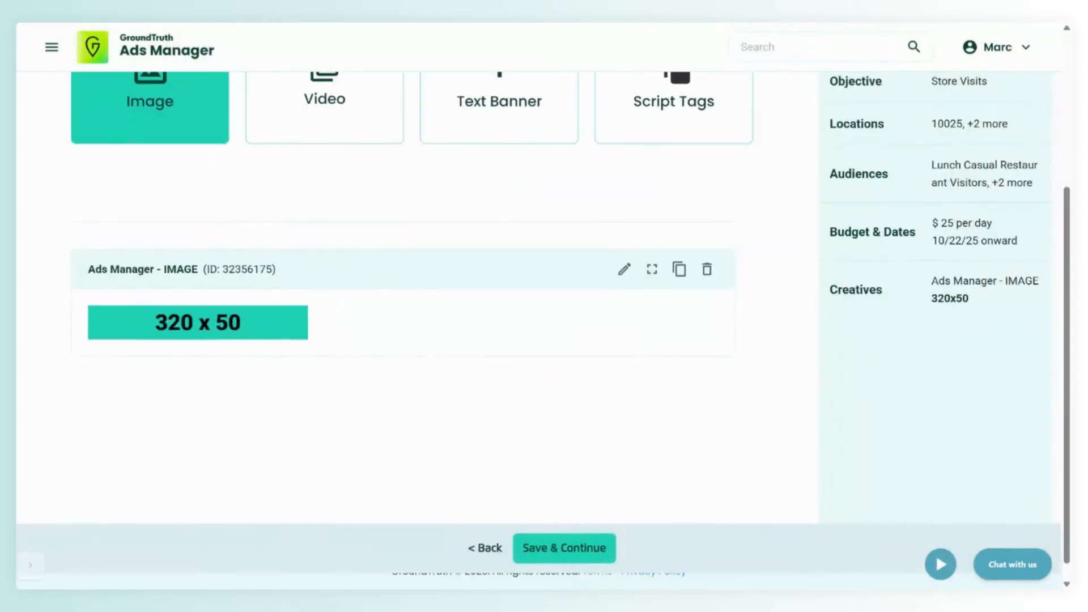
pyautogui.click(582, 548)
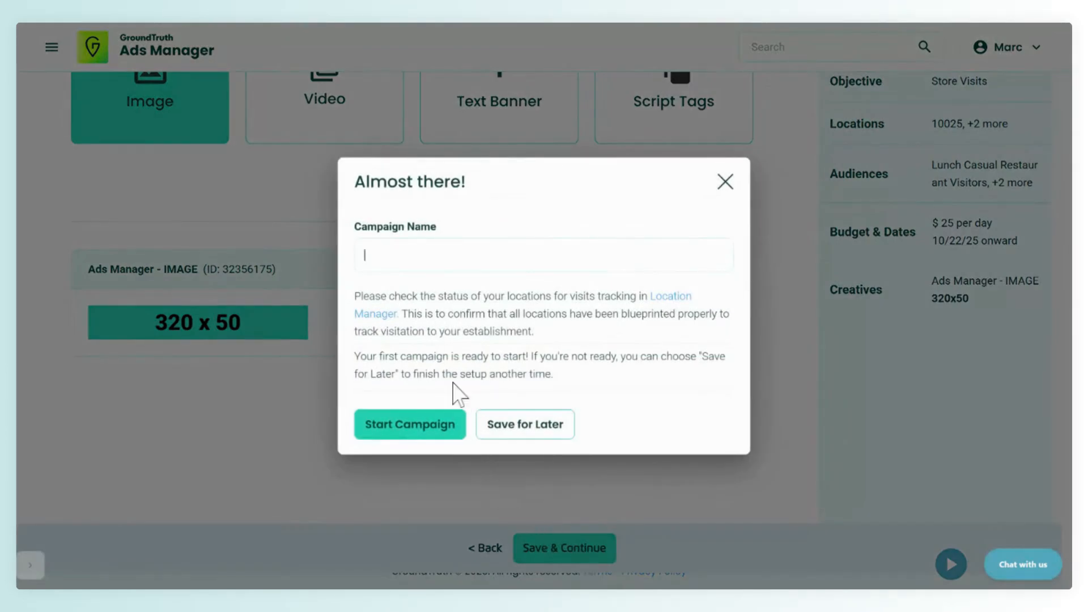
# - Name the campaign My Demo Campaign and start it
pyautogui.click(436, 256)
pyautogui.write('My Dem')
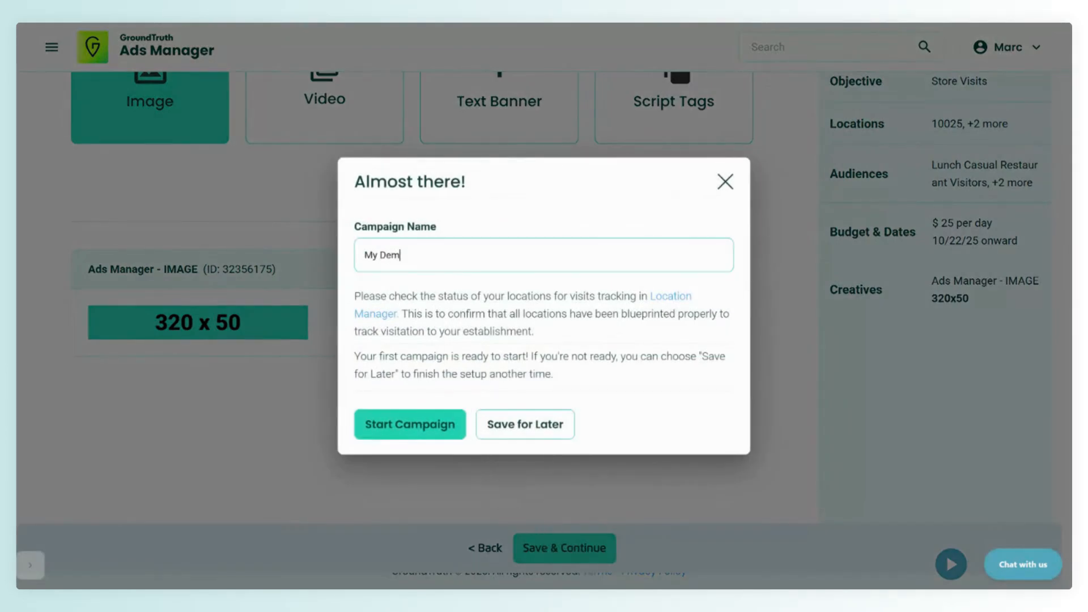
pyautogui.write('o Campaign')
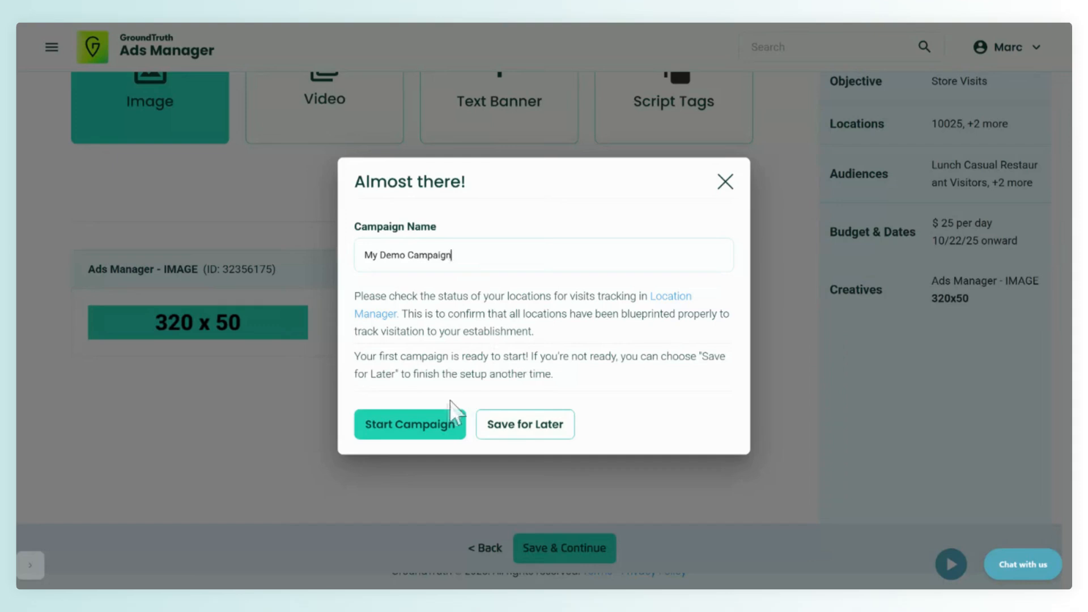
pyautogui.click(429, 437)
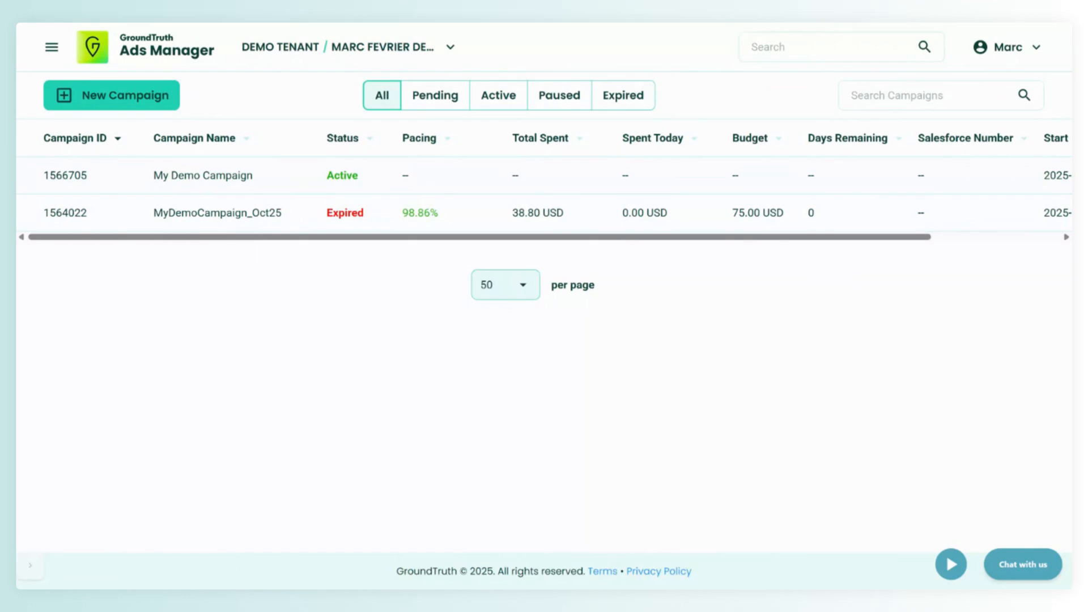
# - Open My Demo Campaign from the campaign list and view the ad groups on its summary page
pyautogui.moveTo(277, 184)
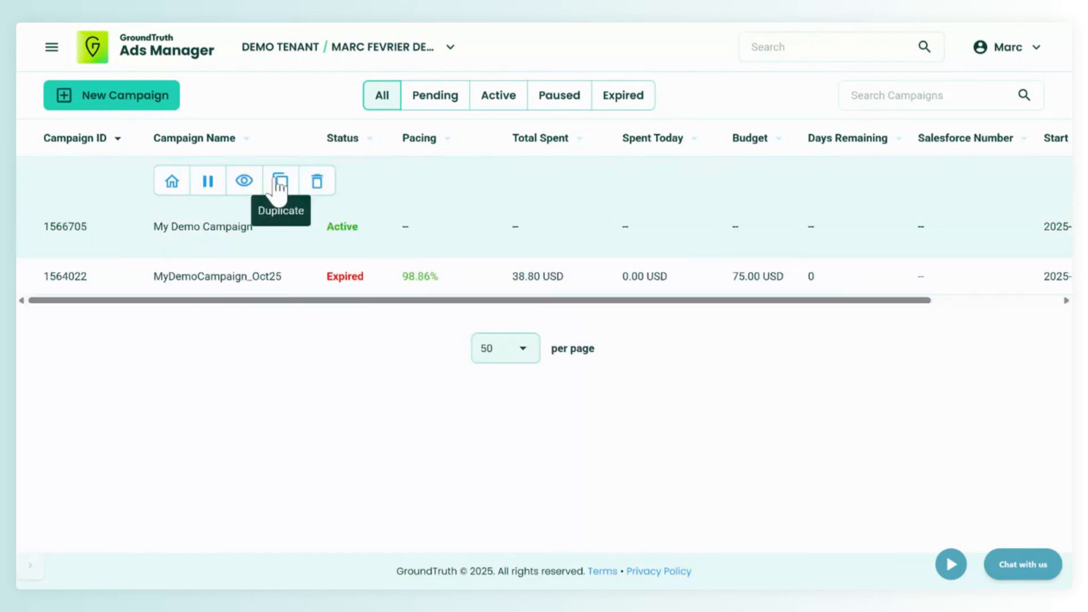
pyautogui.click(244, 181)
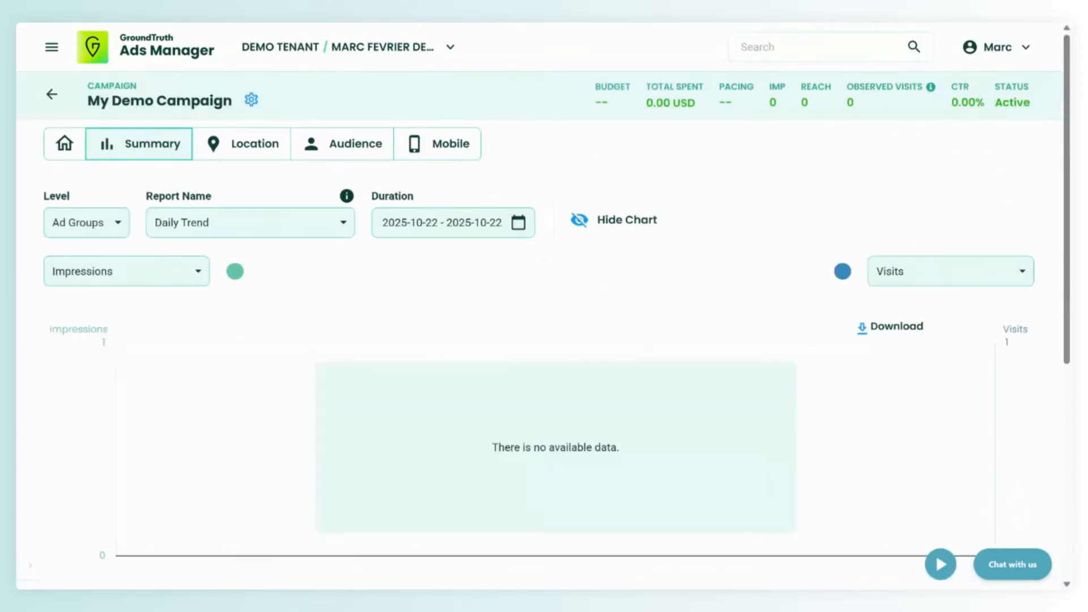
pyautogui.scroll(-6, 442, 289)
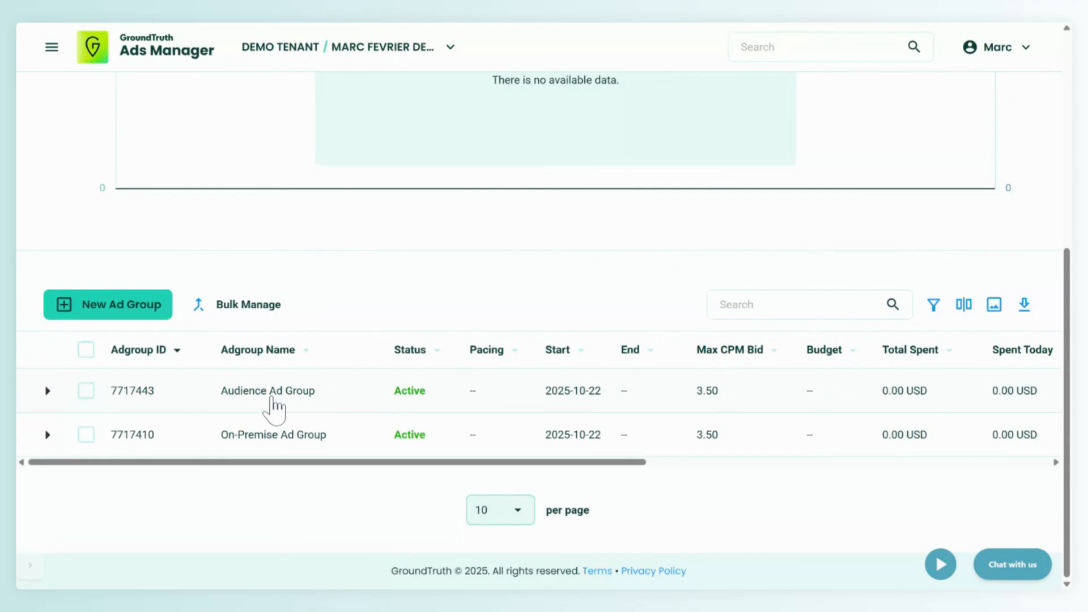
# - Open the Audience Ad Group for inline editing to check its editable fields, and cancel without saving
pyautogui.moveTo(214, 409)
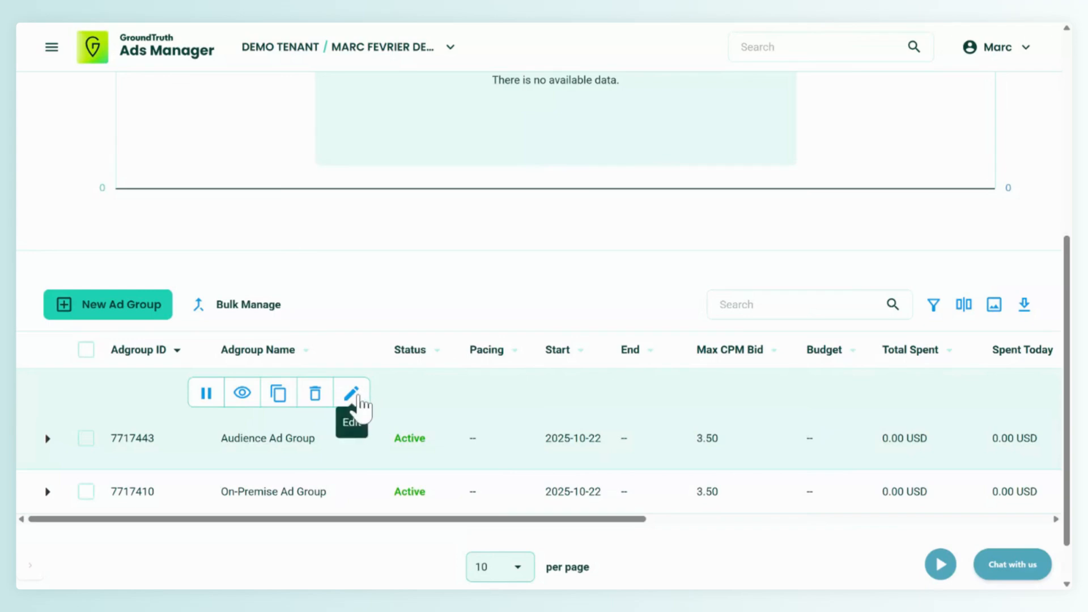
pyautogui.click(356, 397)
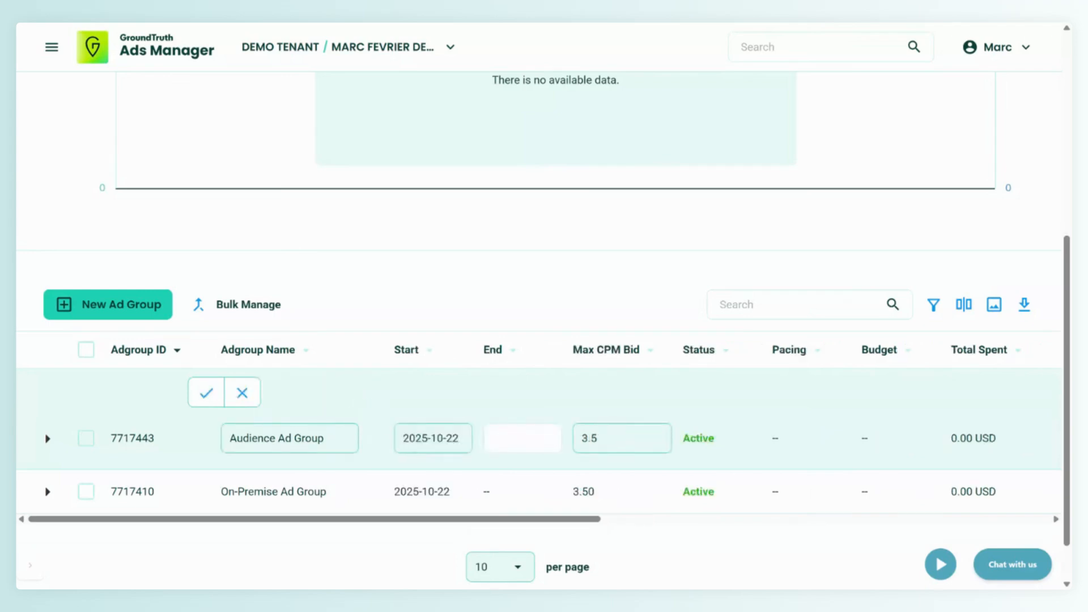
pyautogui.click(245, 397)
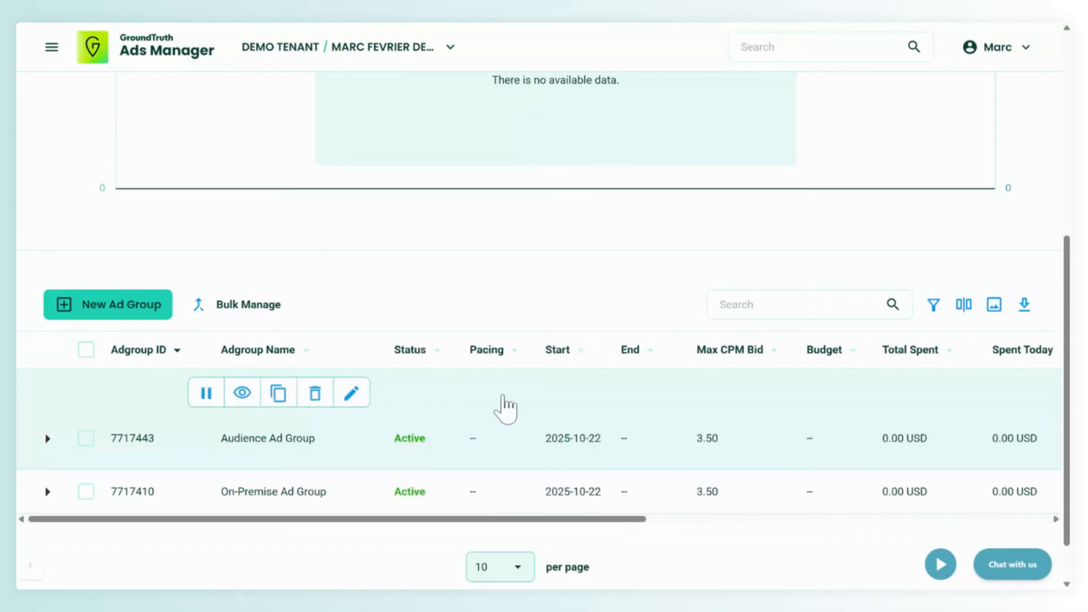